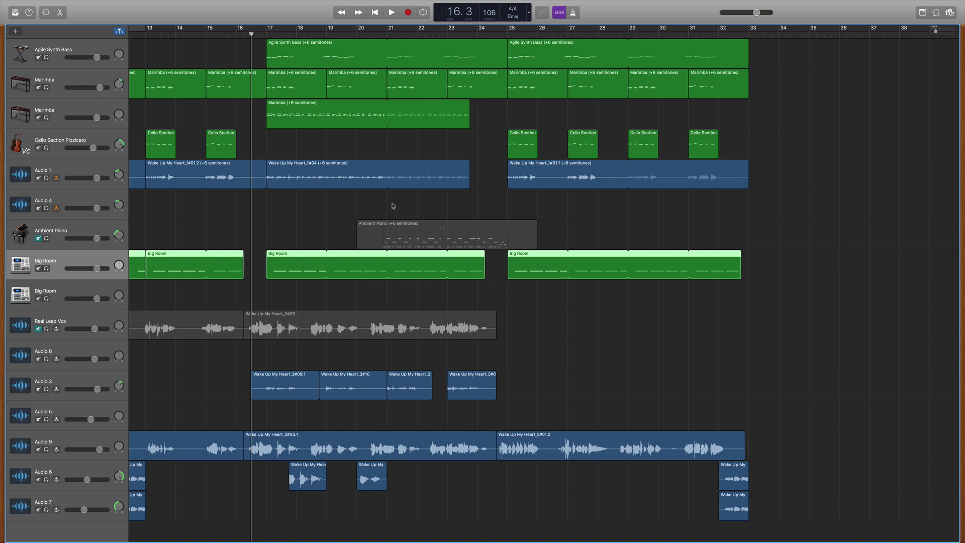
# Play the song, then replay it from bar 23 to find the loop's spot
pyautogui.press('space')
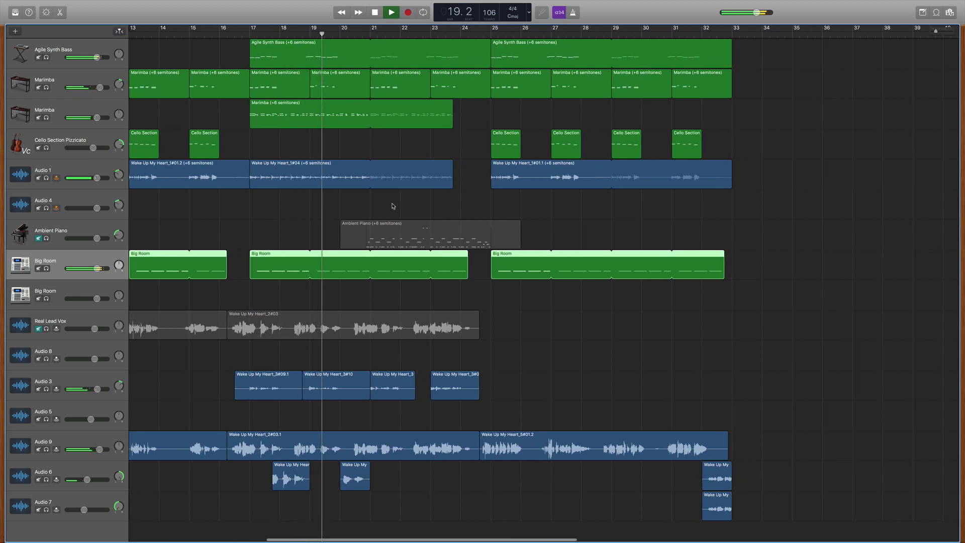
pyautogui.press('space')
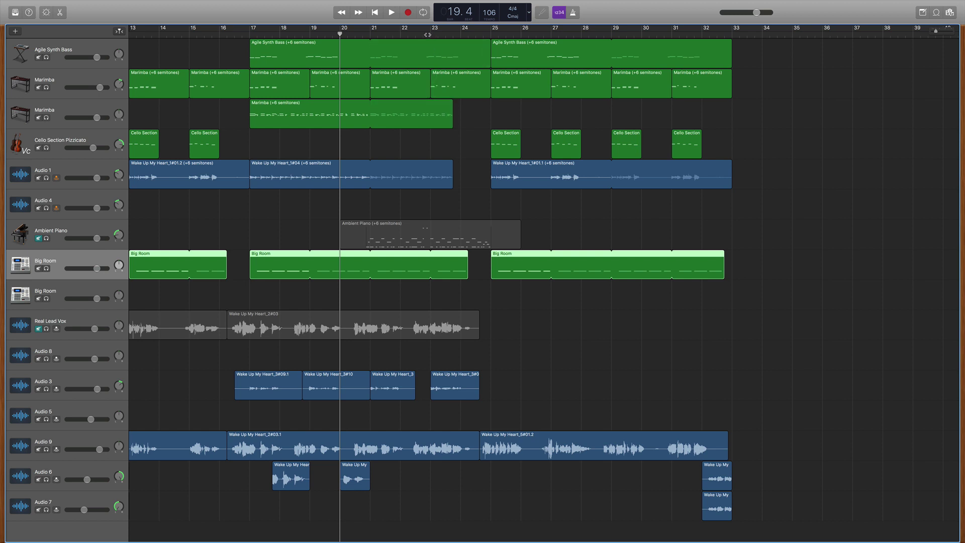
pyautogui.click(429, 34)
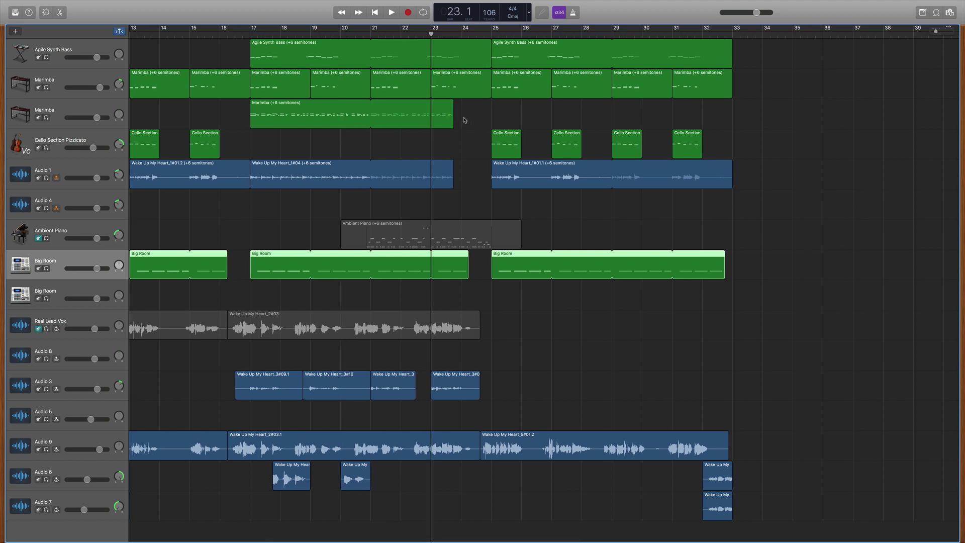
pyautogui.press('space')
pyautogui.hscroll(-2, 465, 120)
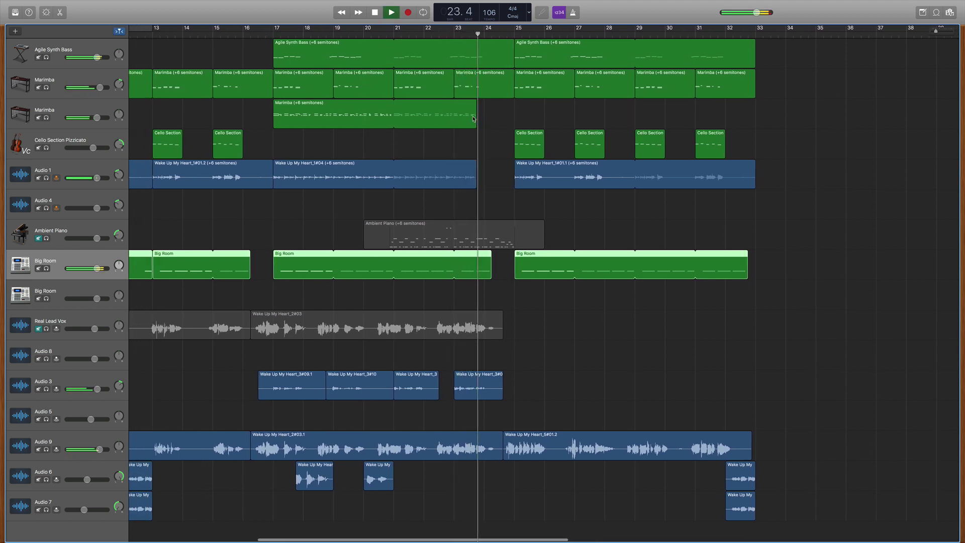
pyautogui.hscroll(-1, 472, 119)
pyautogui.press('space')
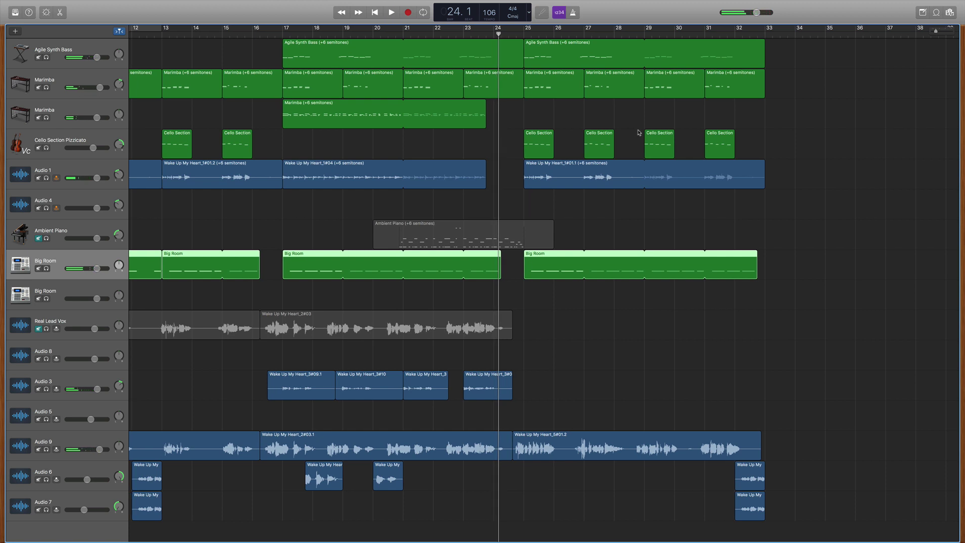
# Search loops for 'cymbal', preview Long Crash Cymbal 05 and place it on a new track at bar 23
pyautogui.click(937, 12)
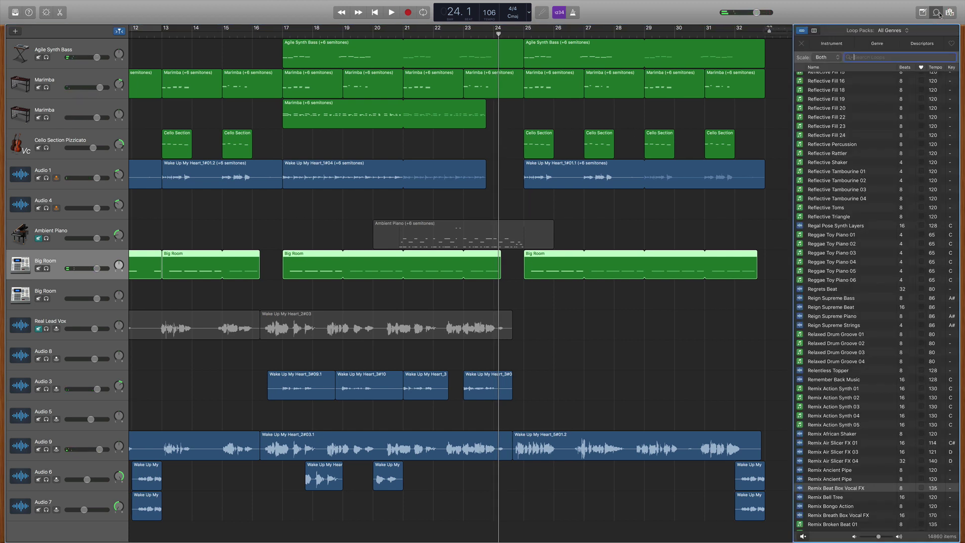
pyautogui.write('cymbal')
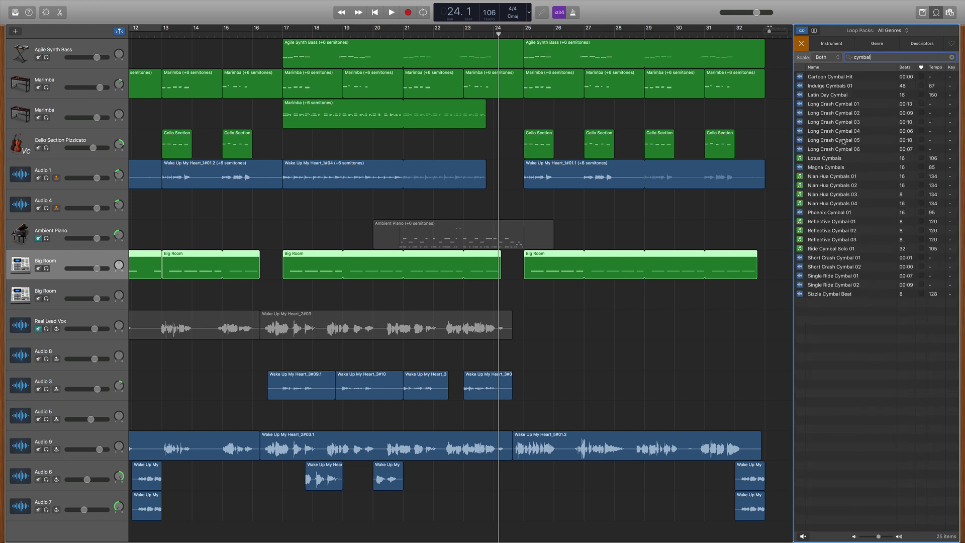
pyautogui.click(800, 141)
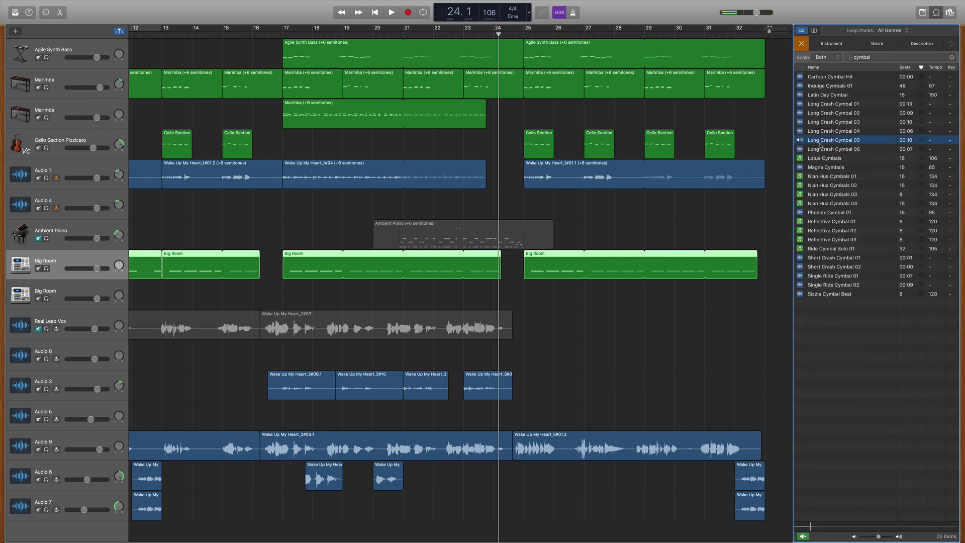
pyautogui.moveTo(493, 459); pyautogui.dragTo(465, 536)
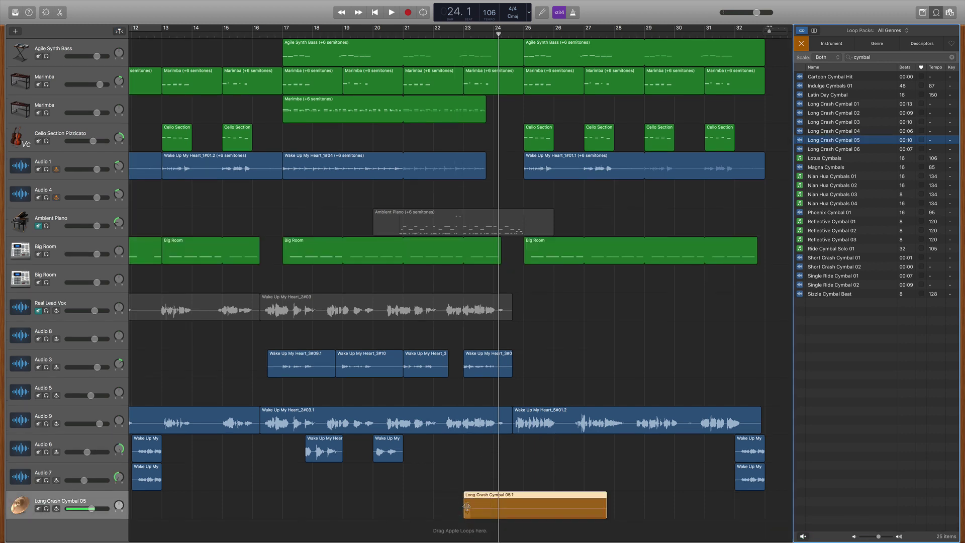
# Turn on Reverse Playback for the Long Crash Cymbal 05.1 region in its editor and listen
pyautogui.doubleClick(498, 509)
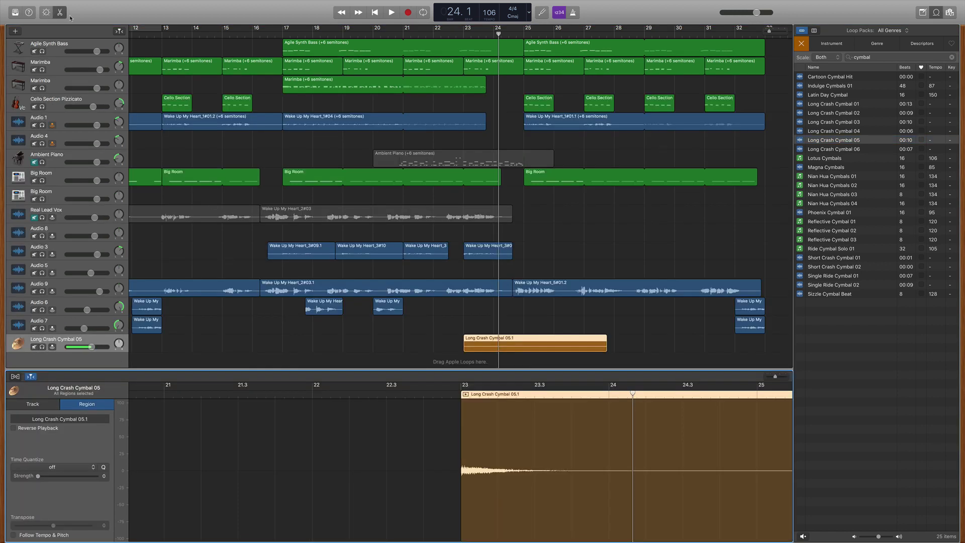
pyautogui.click(61, 13)
pyautogui.click(60, 12)
pyautogui.click(14, 428)
pyautogui.press('space')
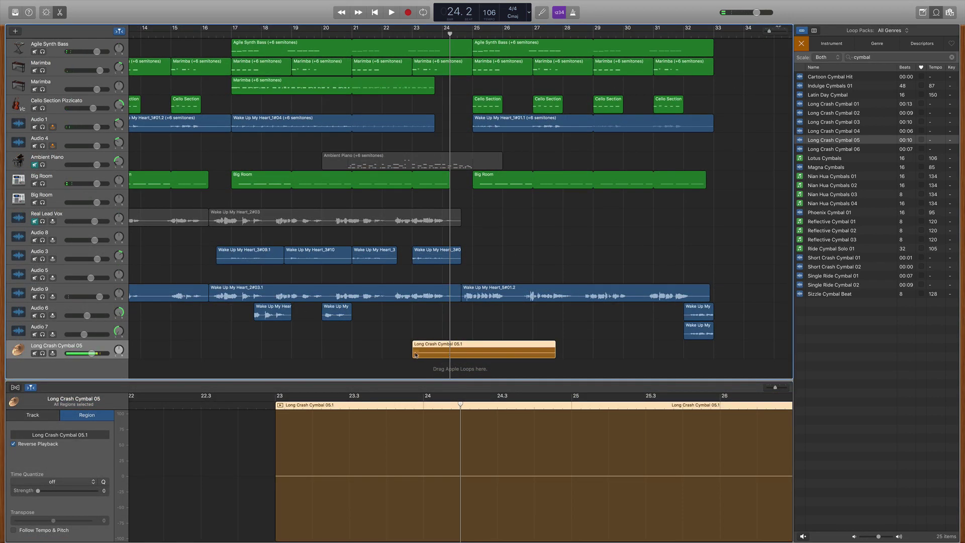
# Trim the start of the reversed cymbal region and move it so it ends just before bar 24
pyautogui.click(522, 352)
pyautogui.moveTo(522, 352); pyautogui.dragTo(530, 352)
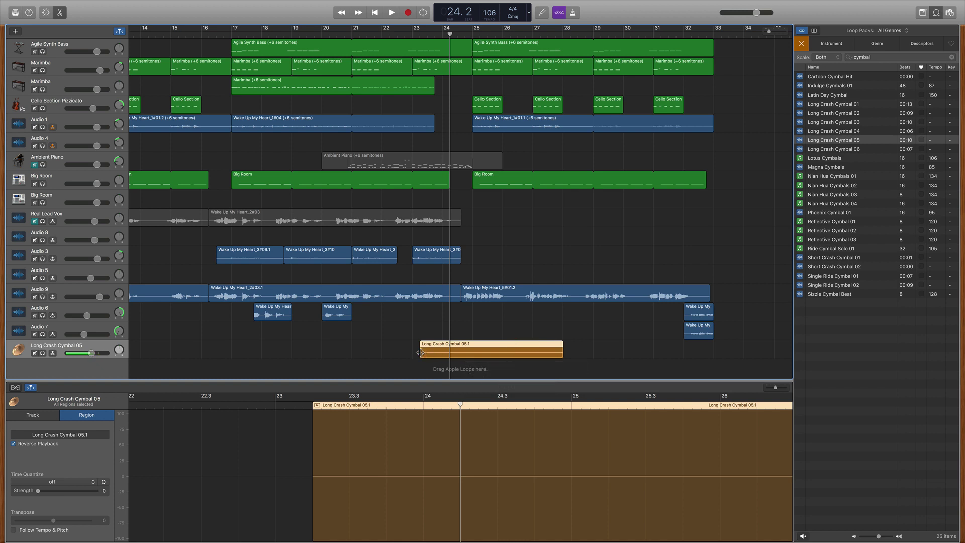
pyautogui.moveTo(421, 352); pyautogui.dragTo(496, 353)
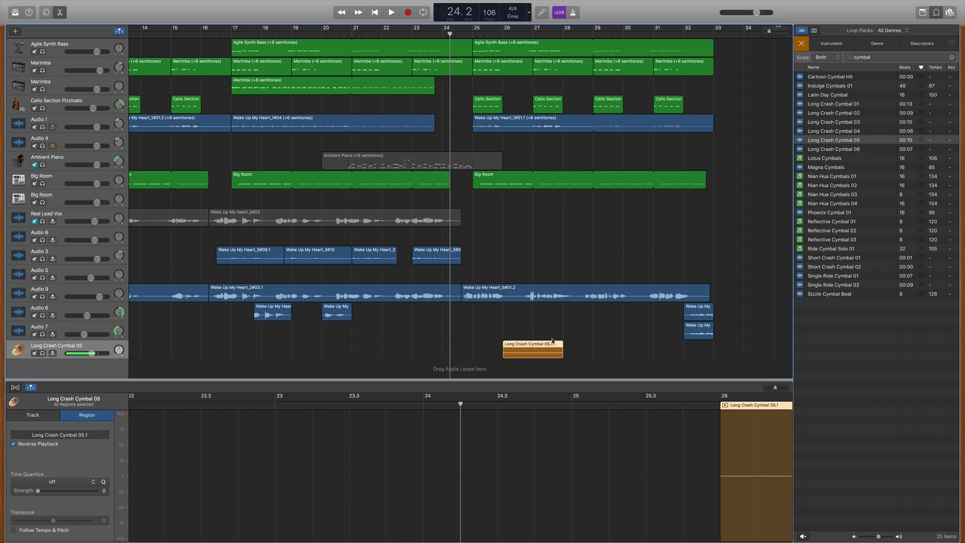
pyautogui.moveTo(529, 350); pyautogui.dragTo(410, 348)
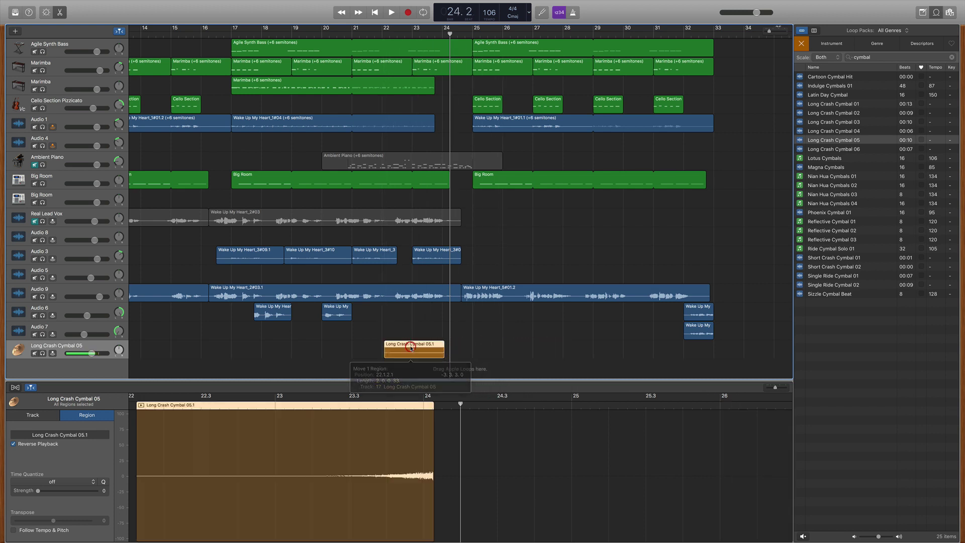
pyautogui.click(434, 35)
pyautogui.moveTo(426, 347); pyautogui.dragTo(418, 347)
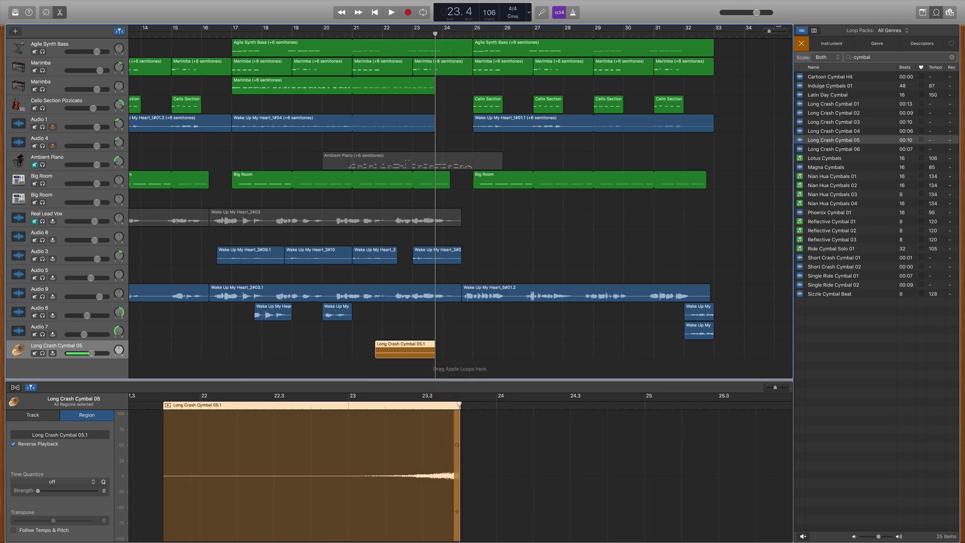
# Play from around bar 22 to hear the cymbal build-up into the chorus
pyautogui.click(381, 35)
pyautogui.press('space')
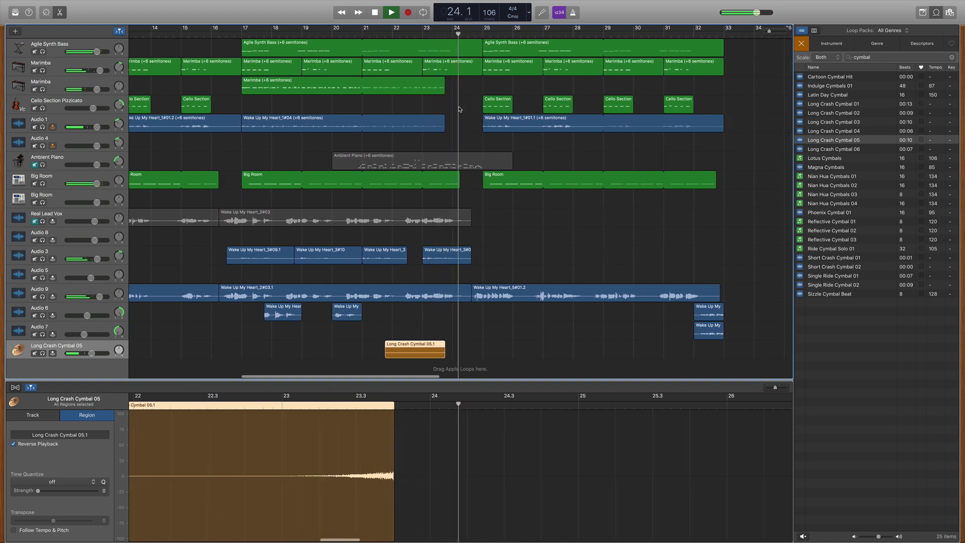
pyautogui.press('space')
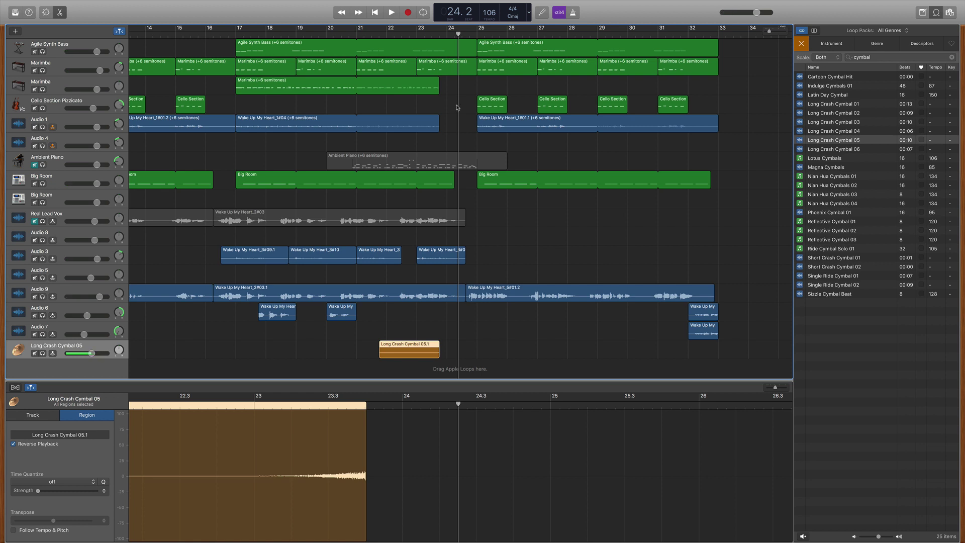
# Paste a copy of the Wake Up My Heart_2#03.1 vocal region at bar 34 on Audio 9
pyautogui.hscroll(6, 457, 107)
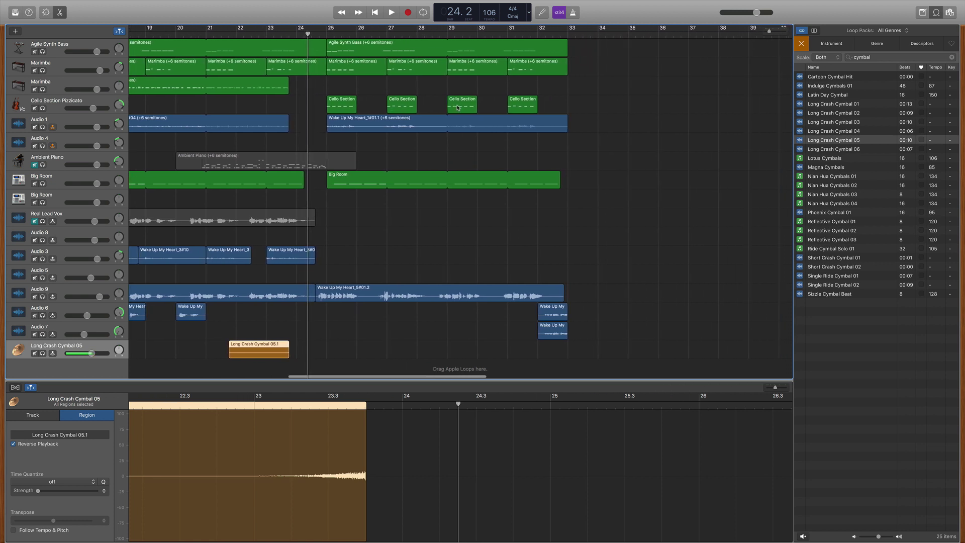
pyautogui.hscroll(-6, 457, 163)
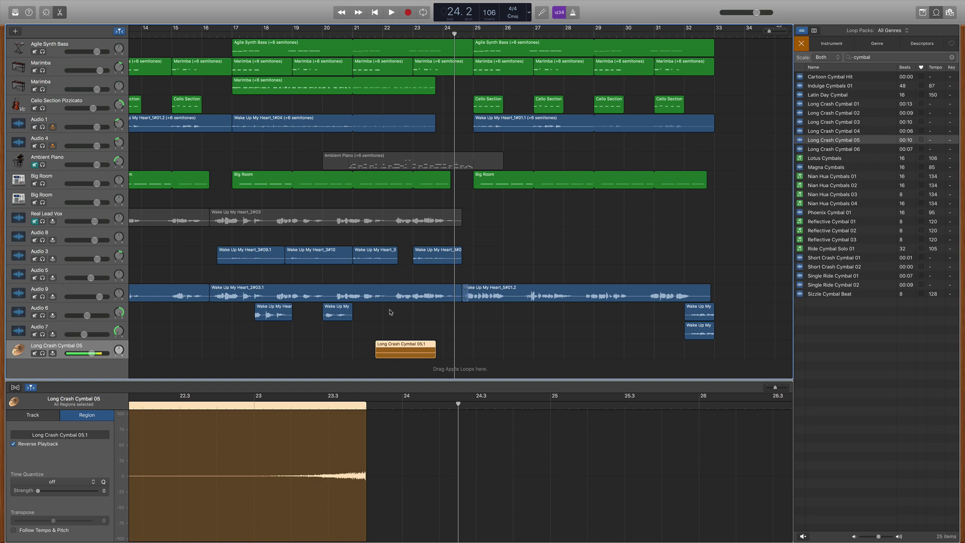
pyautogui.click(301, 291)
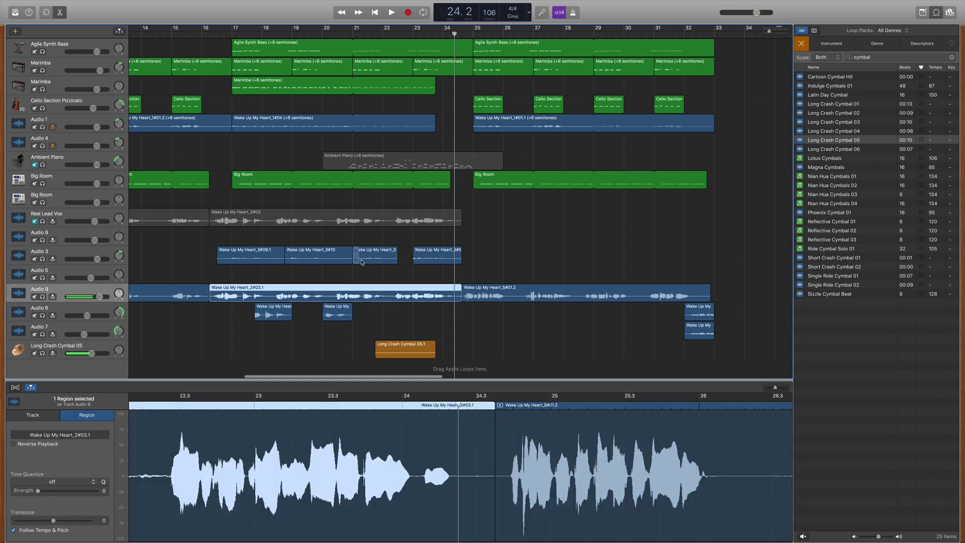
pyautogui.hscroll(6, 402, 242)
pyautogui.click(547, 47)
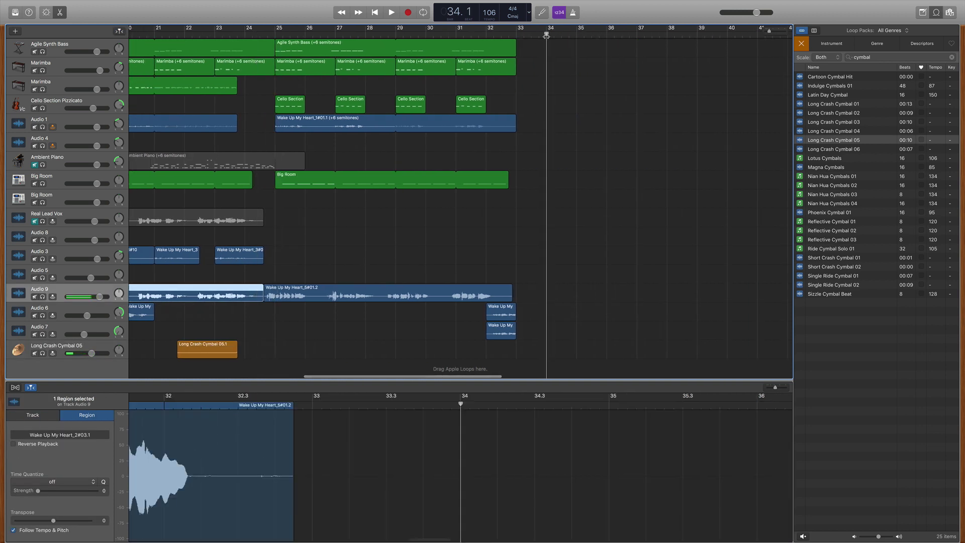
pyautogui.press('super+v')
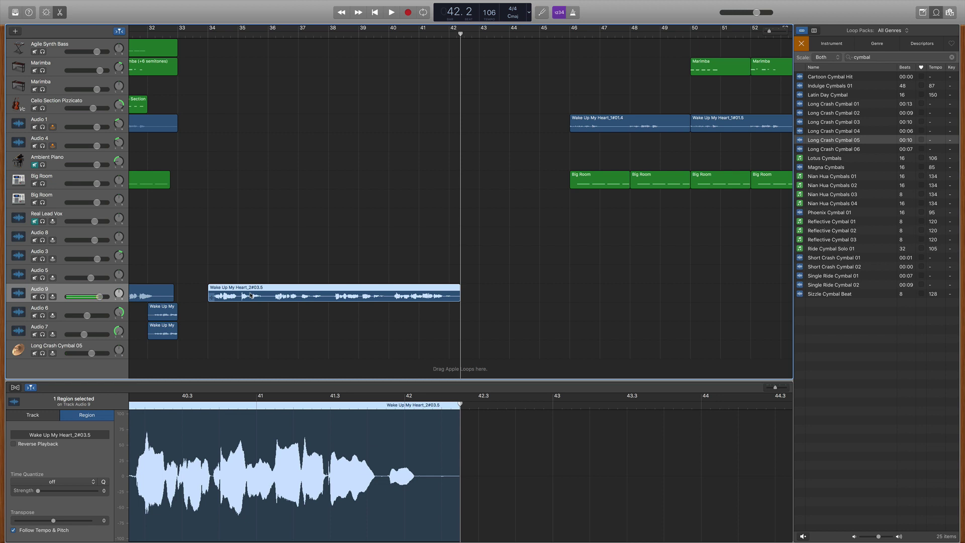
# Reverse the new Wake Up My Heart_2#03.5 vocal copy and play it from bar 34
pyautogui.click(13, 444)
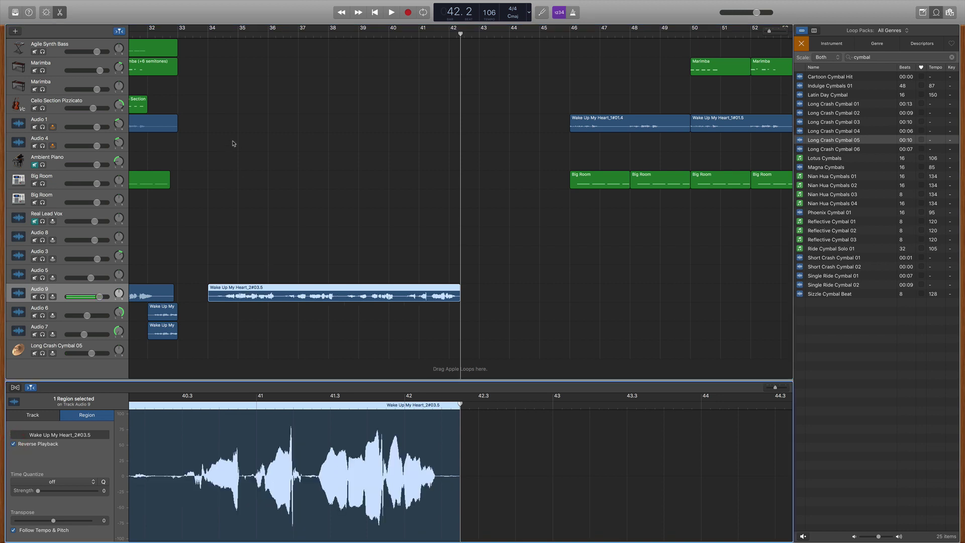
pyautogui.click(210, 43)
pyautogui.press('space')
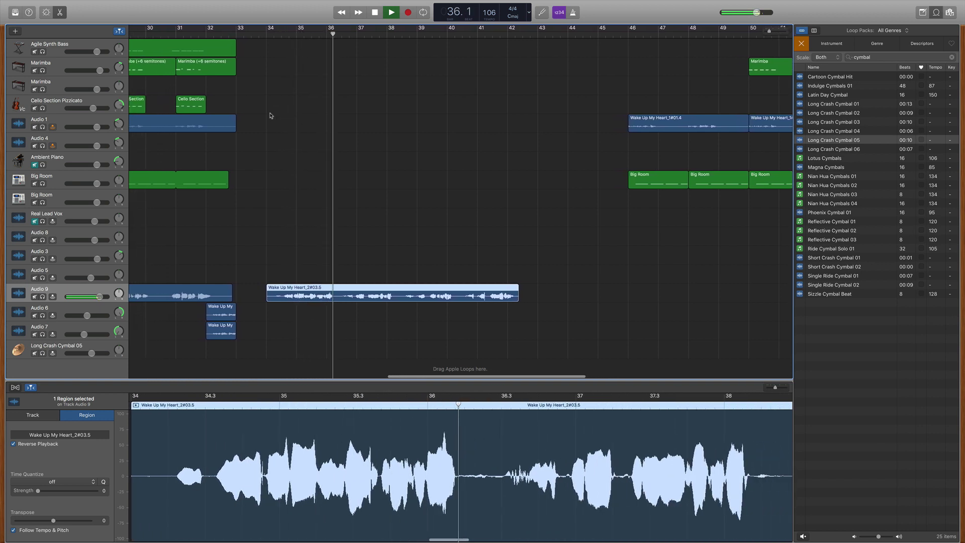
pyautogui.press('space')
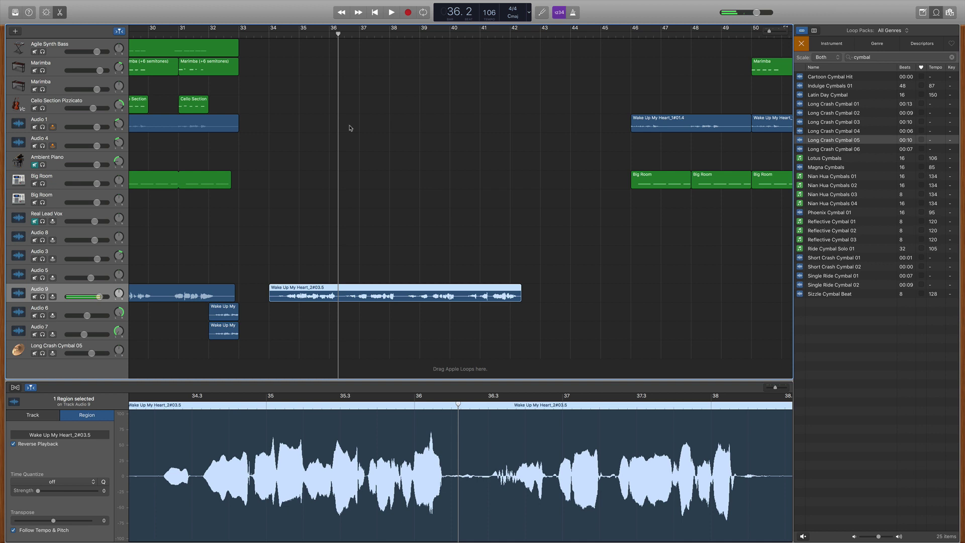
# Scroll the arrangement back toward the start of the song
pyautogui.hscroll(-2, 351, 127)
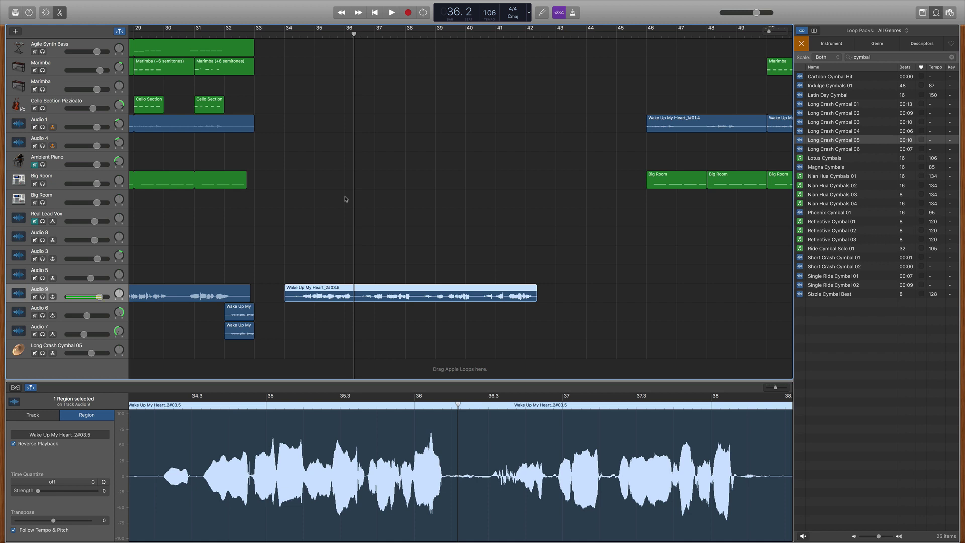
pyautogui.hscroll(-10, 346, 199)
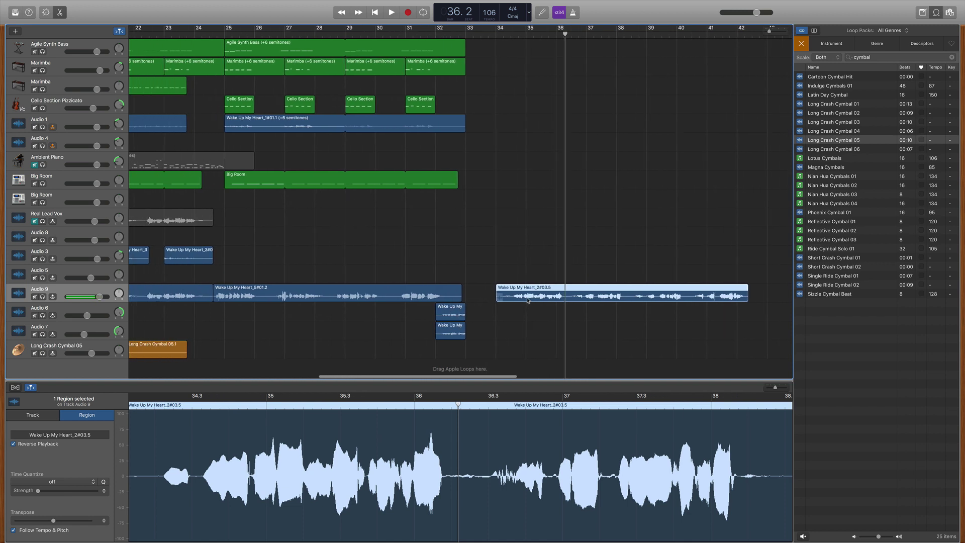
pyautogui.hscroll(-5, 512, 285)
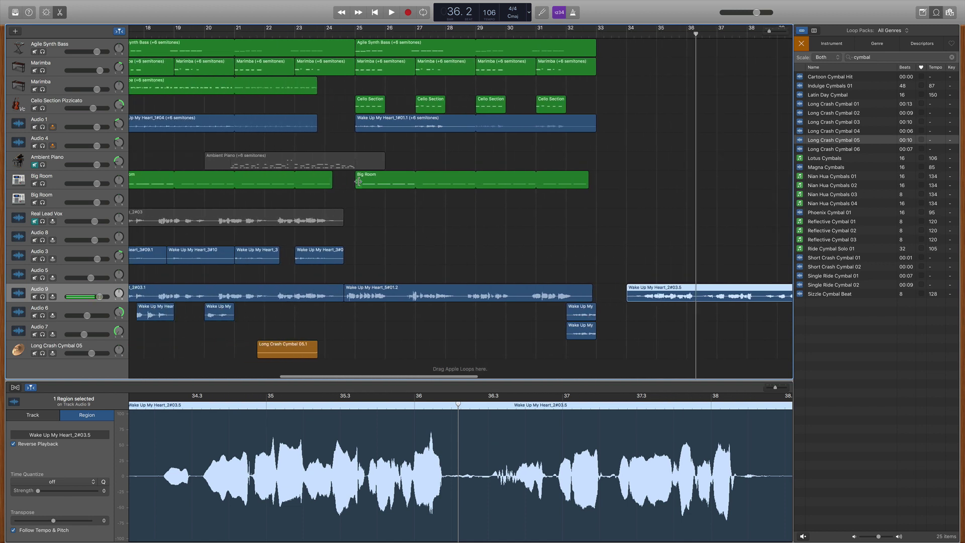
pyautogui.hscroll(-3, 389, 220)
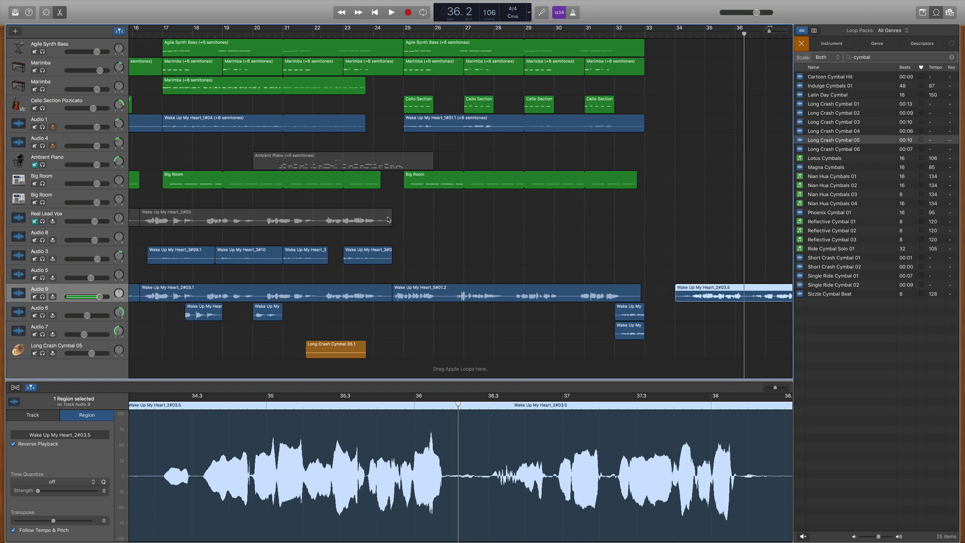
pyautogui.hscroll(-4, 385, 173)
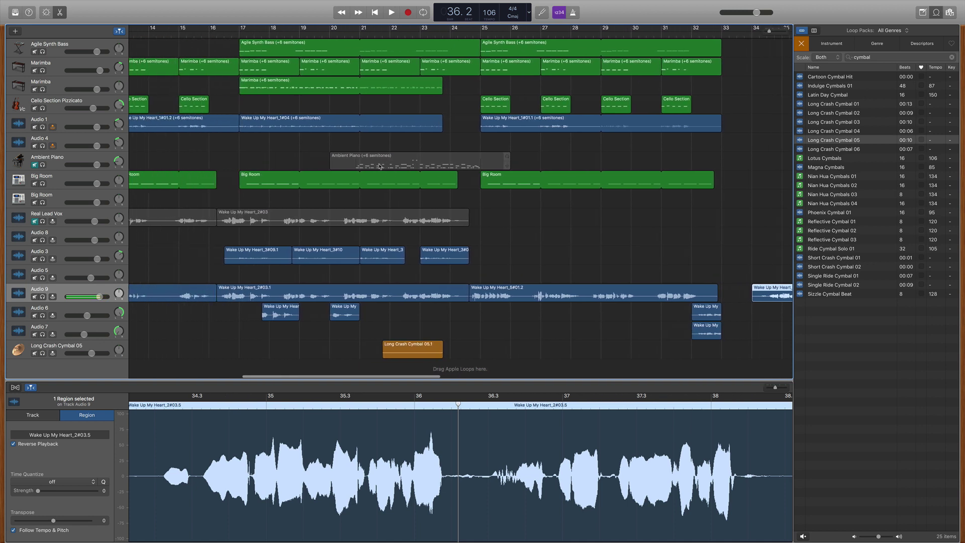
# Solo the Agile Synth Bass track, then choose AIFF in Export Song to Disk and cancel
pyautogui.click(278, 52)
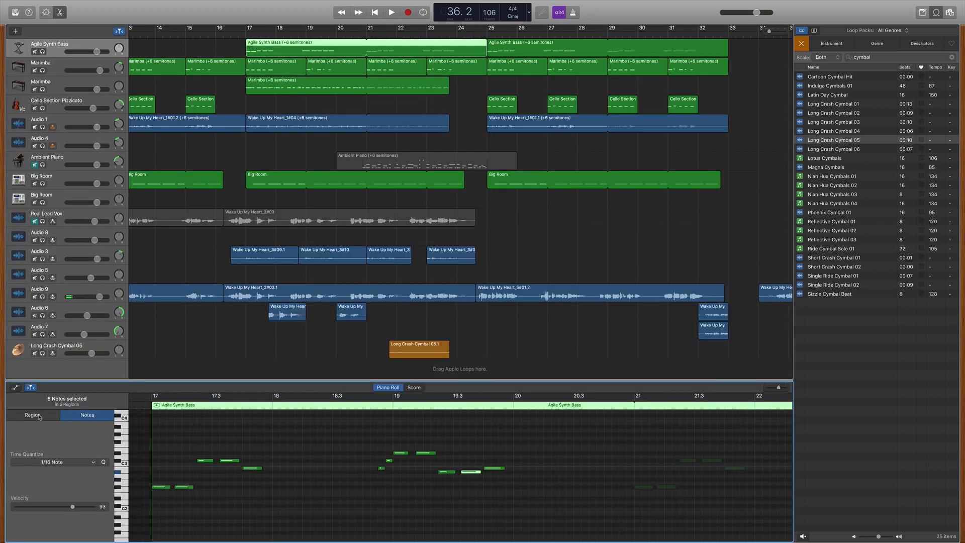
pyautogui.click(41, 52)
pyautogui.moveTo(147, 3)
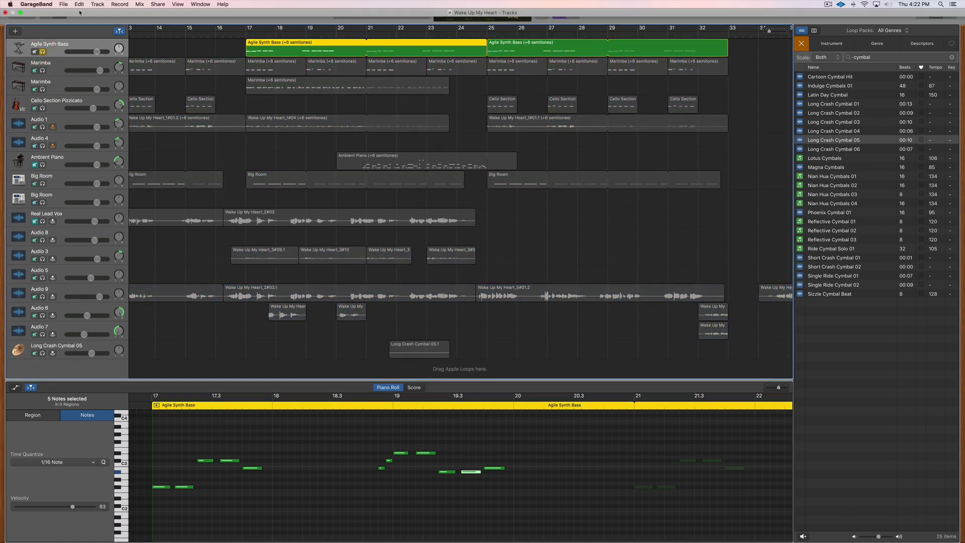
pyautogui.click(177, 4)
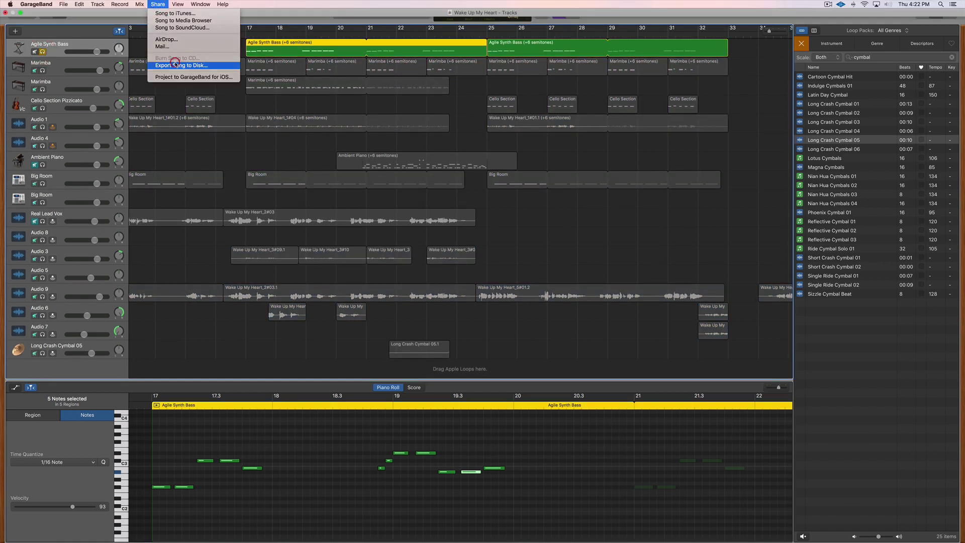
pyautogui.click(191, 66)
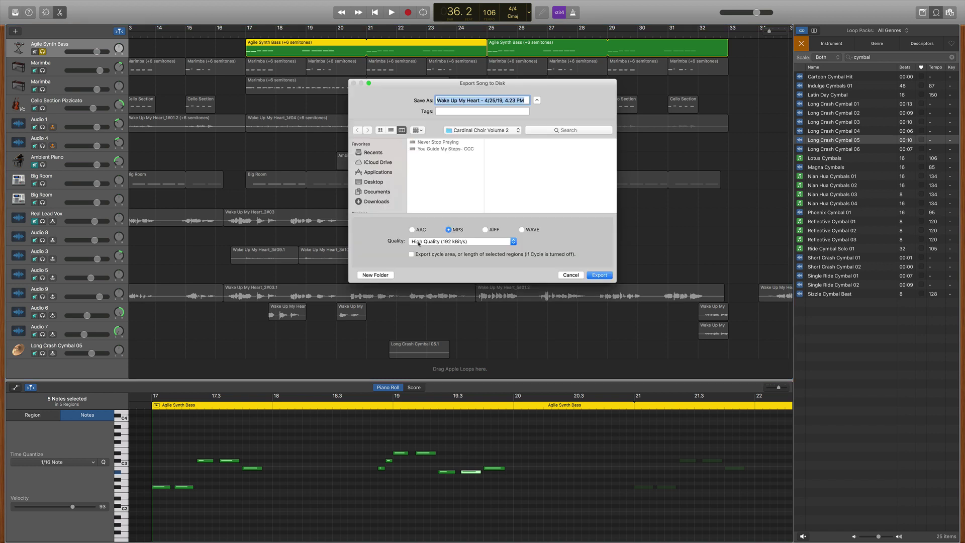
pyautogui.click(484, 231)
pyautogui.click(570, 276)
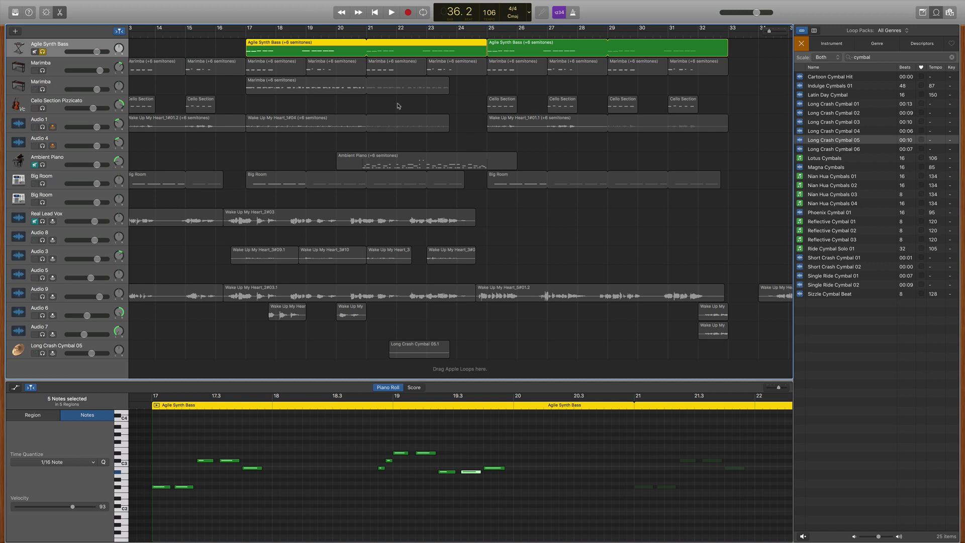
# Select the Long Crash Cymbal 05 track and unsolo the Agile Synth Bass track
pyautogui.click(62, 355)
pyautogui.hscroll(5, 333, 351)
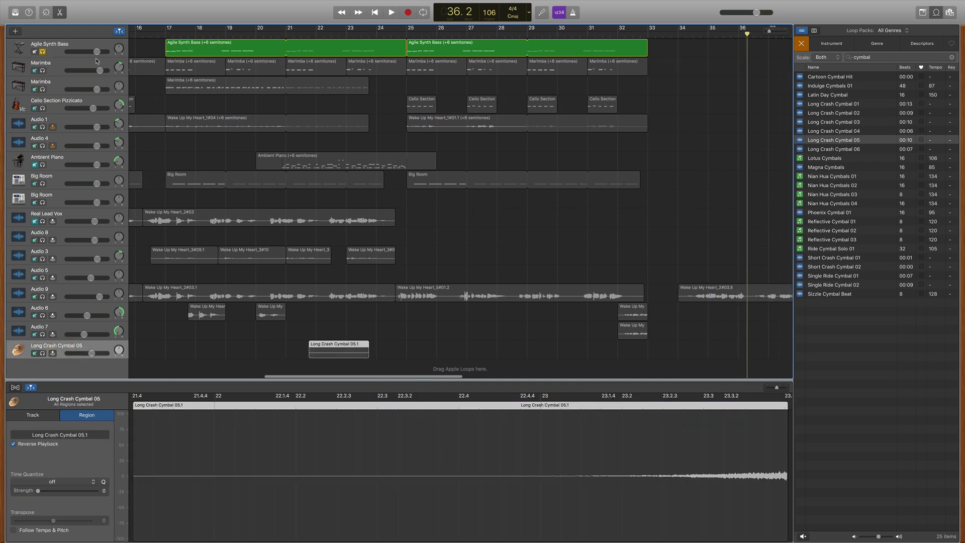
pyautogui.click(42, 51)
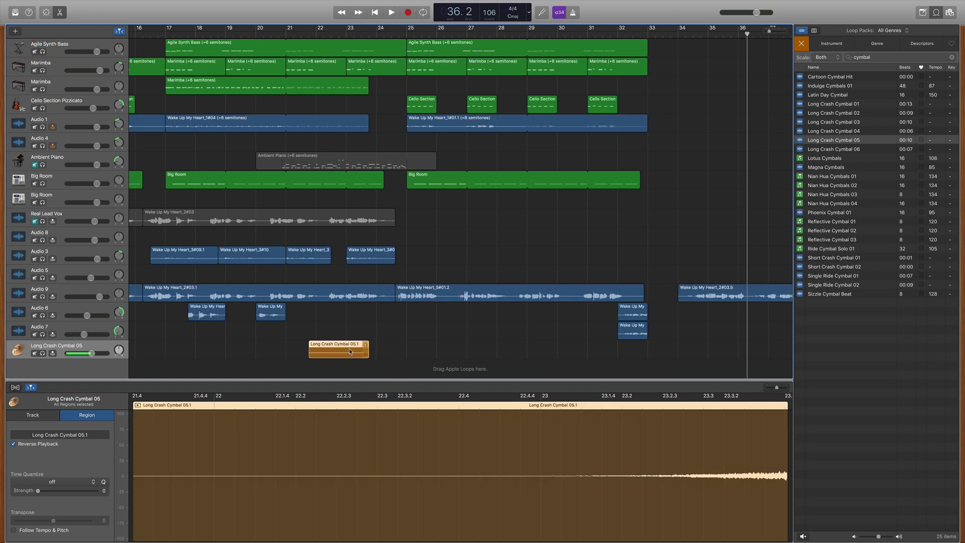
pyautogui.hscroll(5, 437, 234)
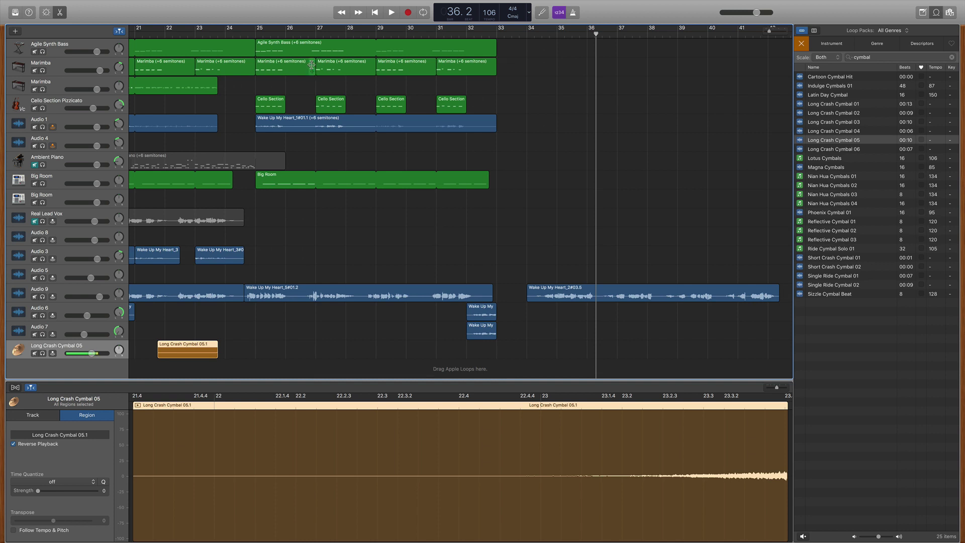
pyautogui.hscroll(-3, 312, 66)
pyautogui.hscroll(-1, 312, 66)
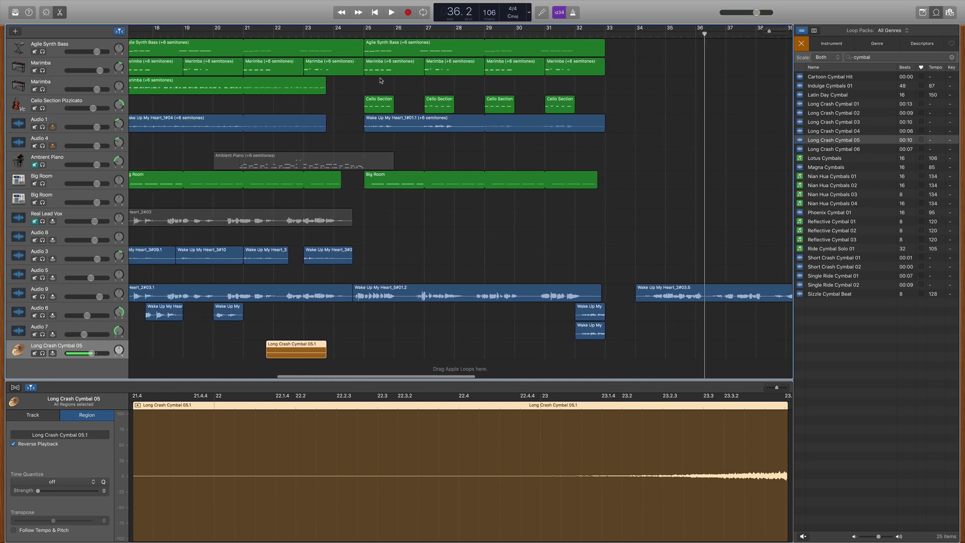